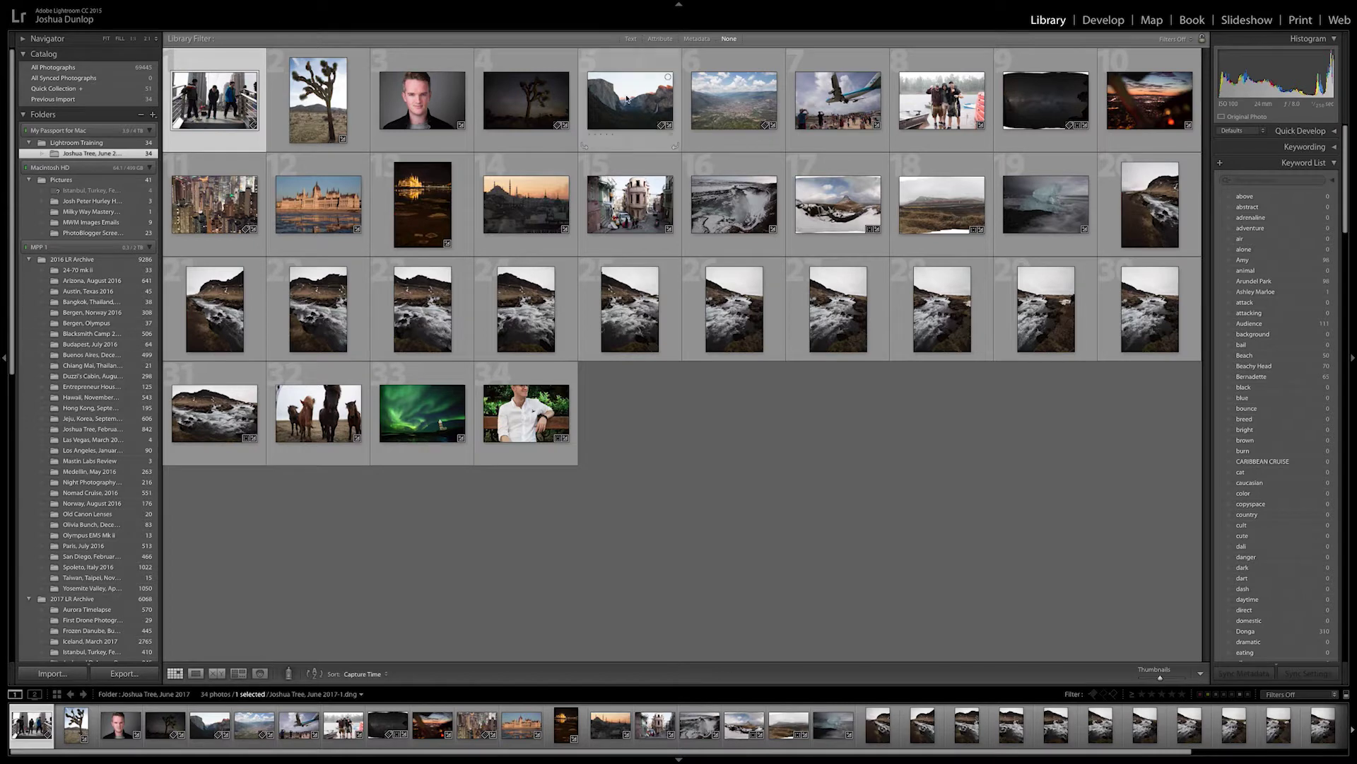
Hide the top module bar, cycle grid cell info with J, and collapse then reopen the right panel.
left_click(679, 4)
key("j")
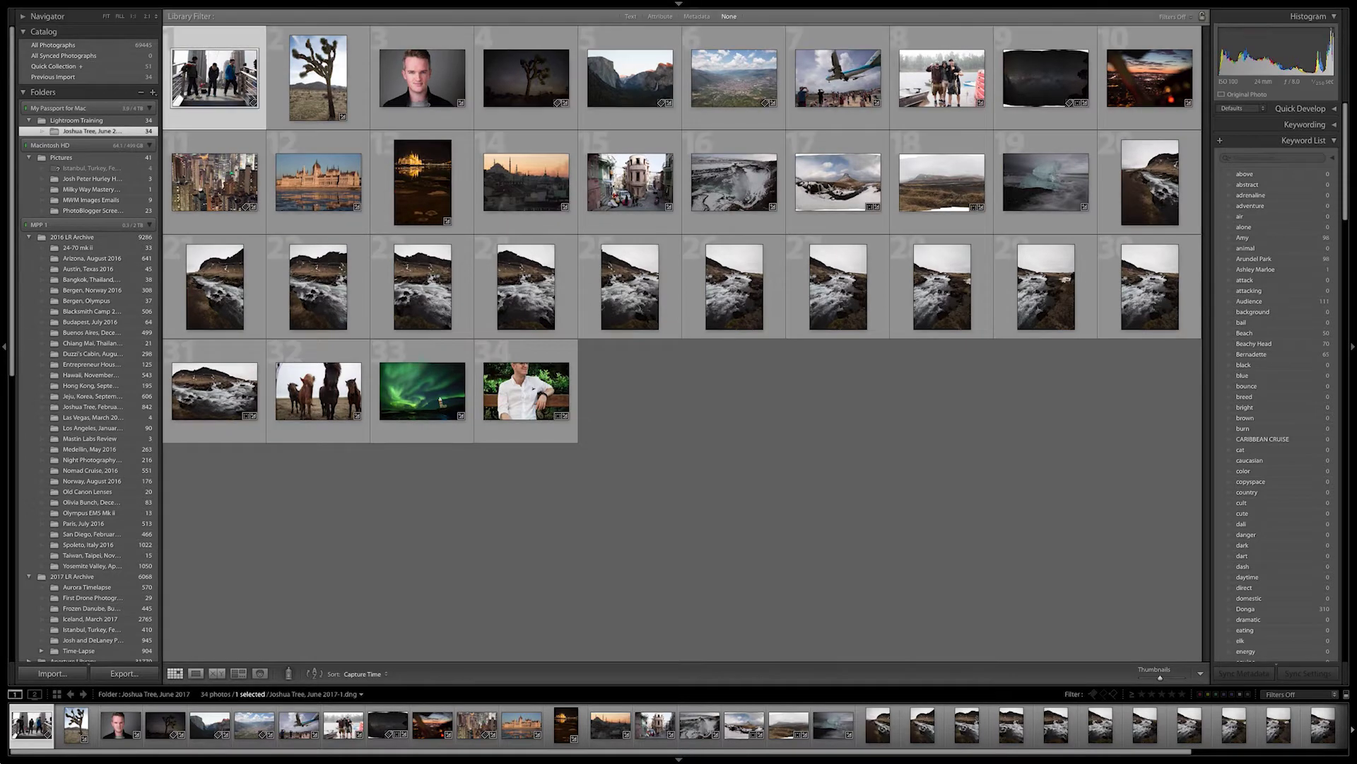
left_click(1350, 349)
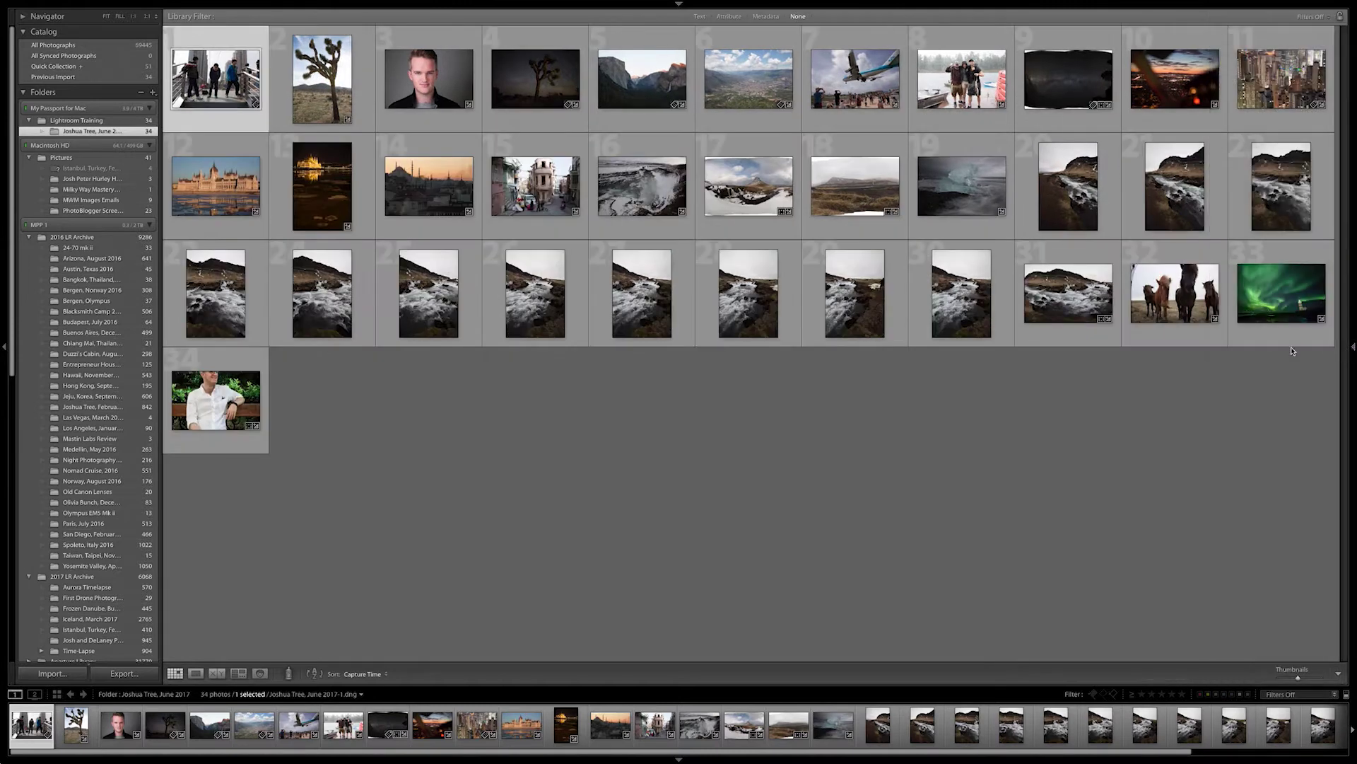
mouse_move(1354, 341)
left_click(1352, 349)
Hide the filmstrip and left panel, then bring both back.
mouse_move(677, 758)
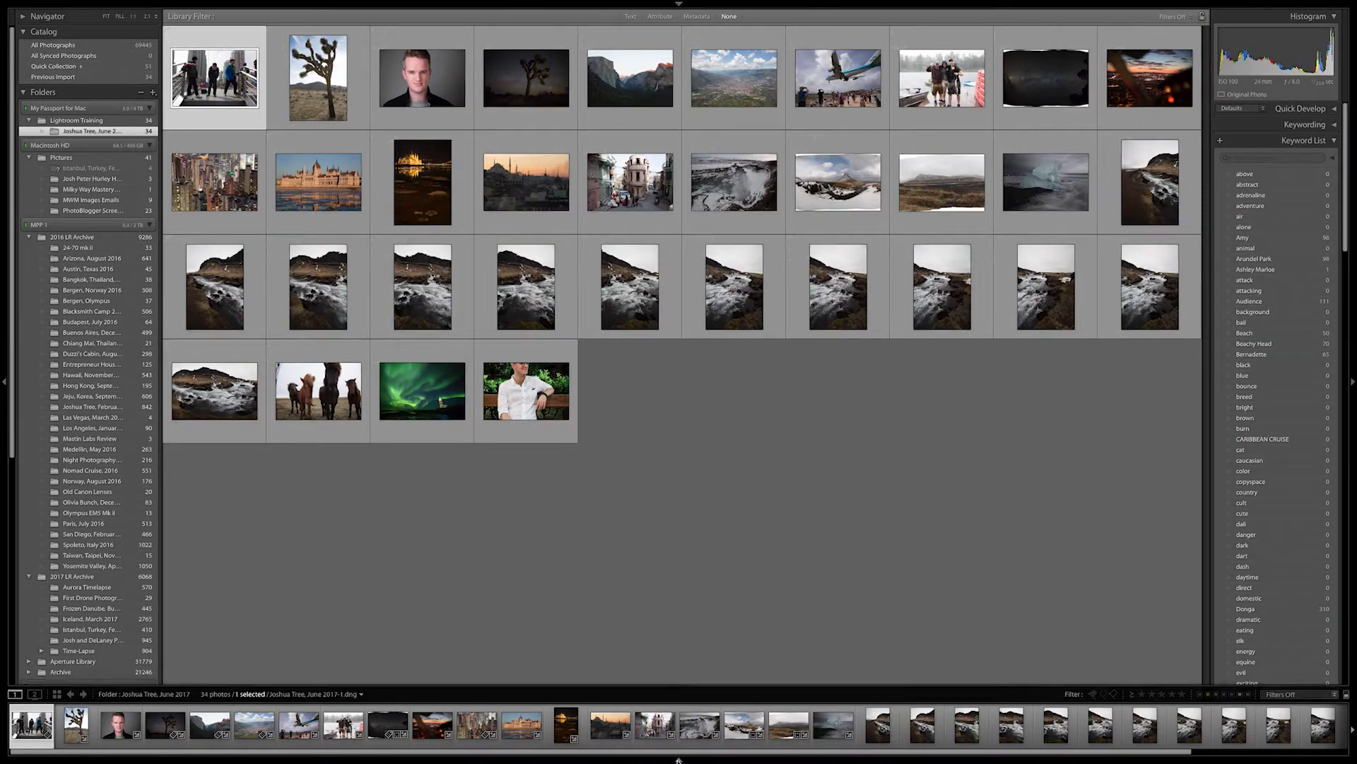
left_click(677, 760)
left_click(5, 385)
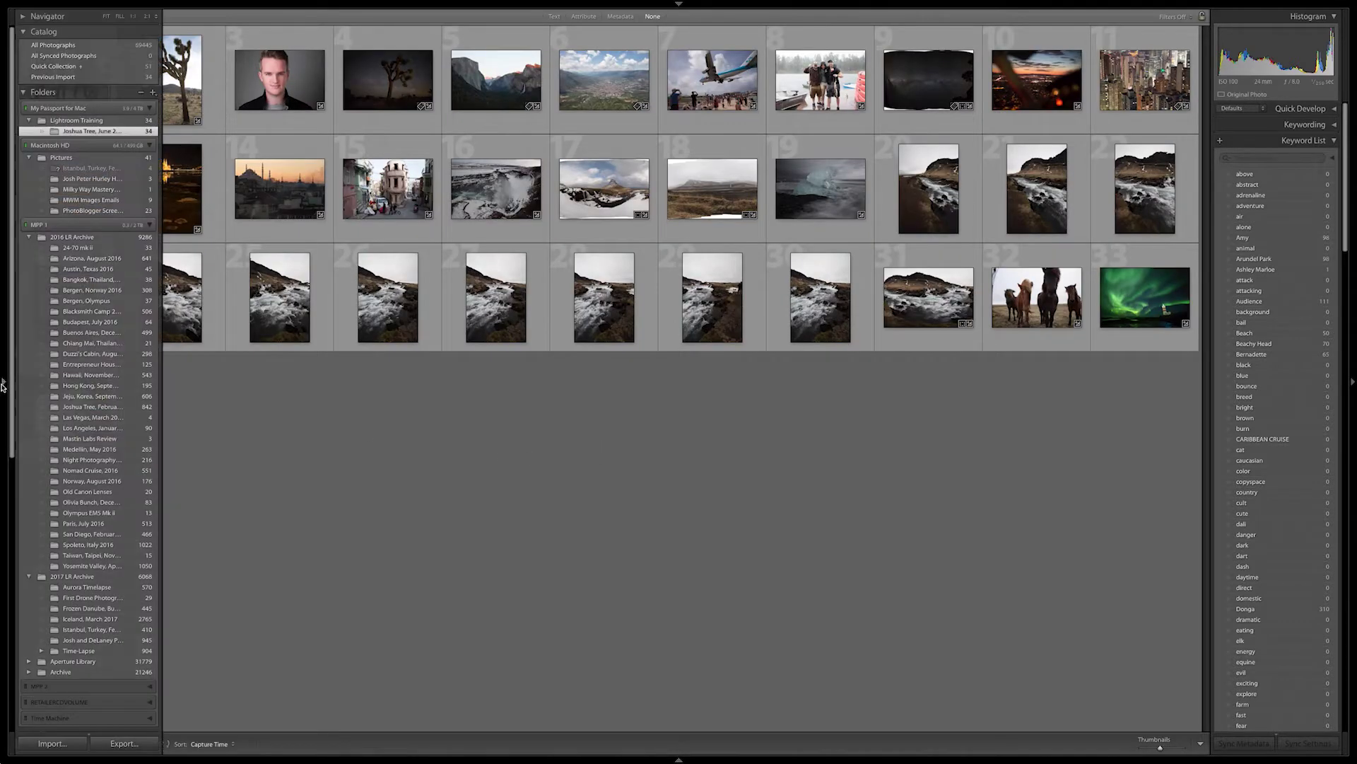
left_click(4, 386)
left_click(678, 760)
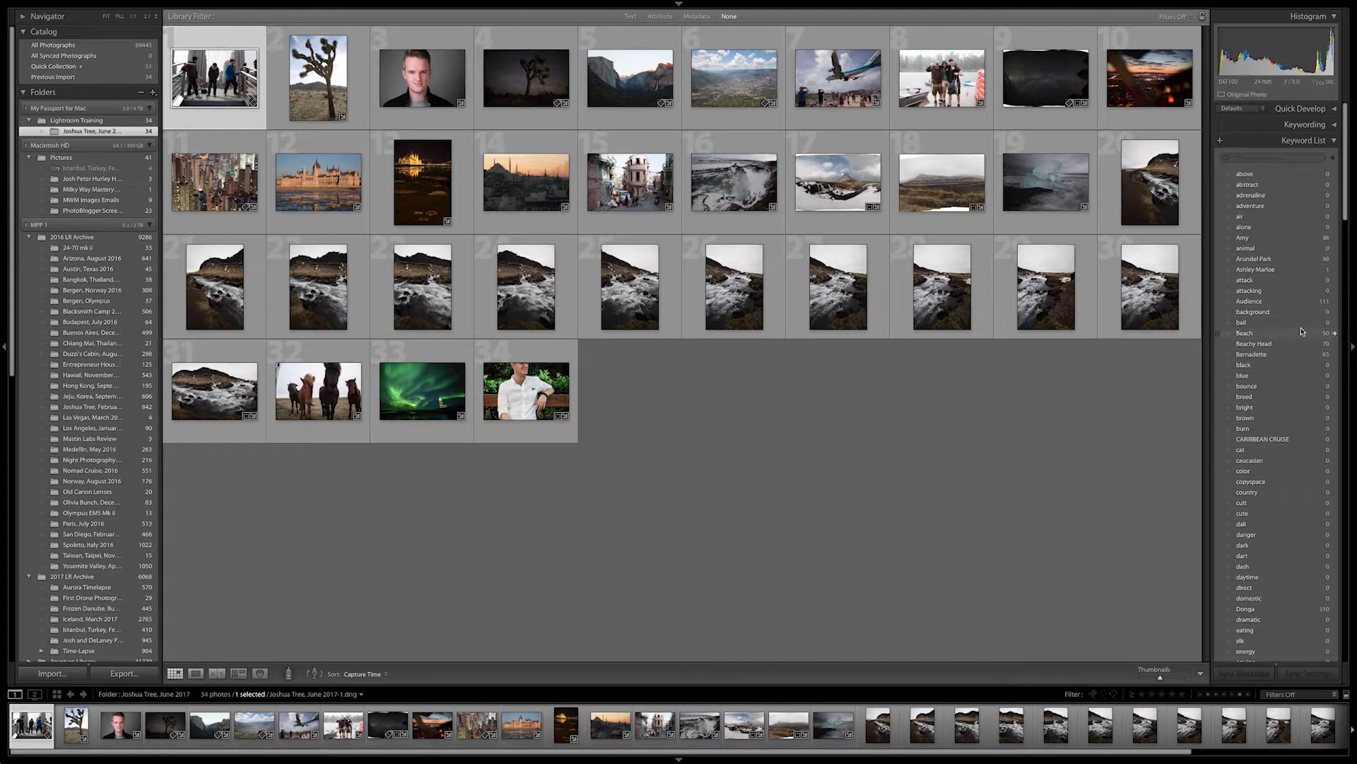
mouse_move(639, 3)
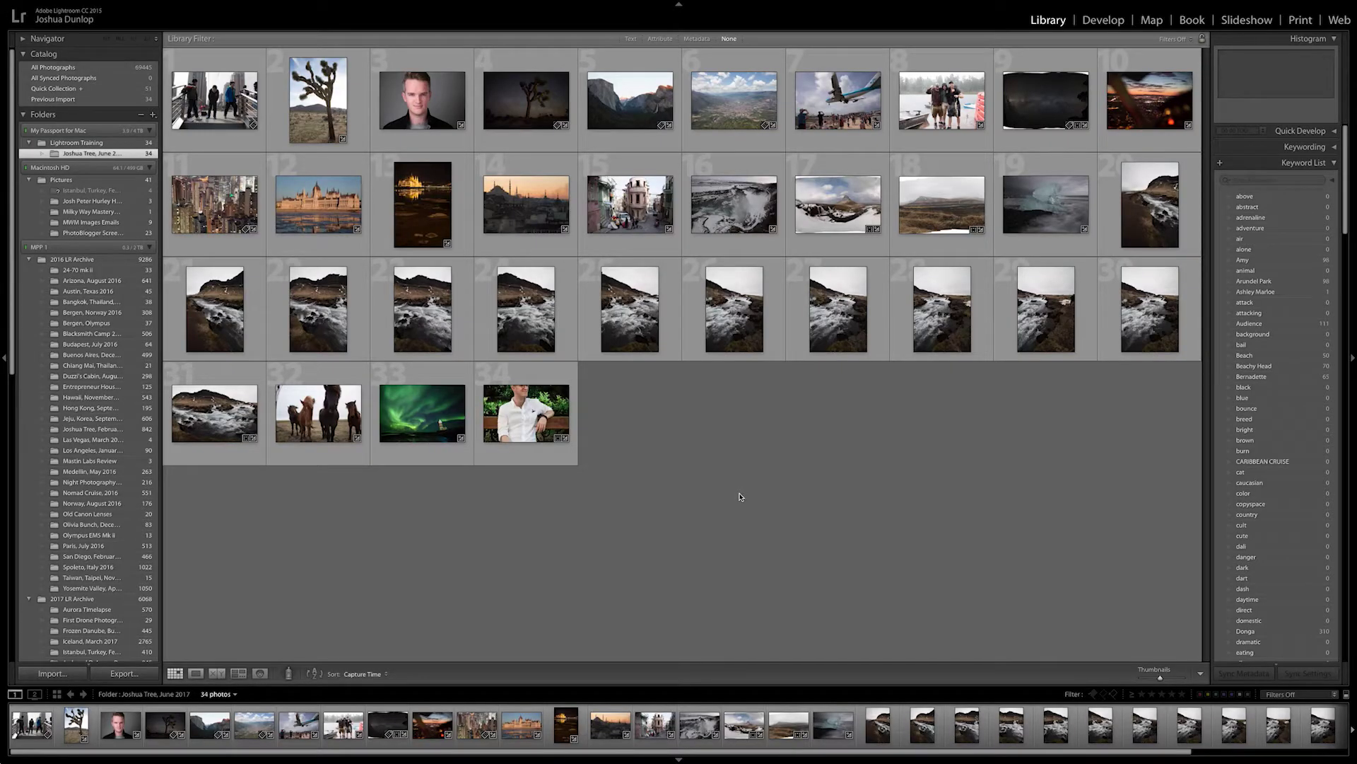
Select photo 14, the sunset skyline, and switch between Develop and Library twice with D and G.
left_click(527, 212)
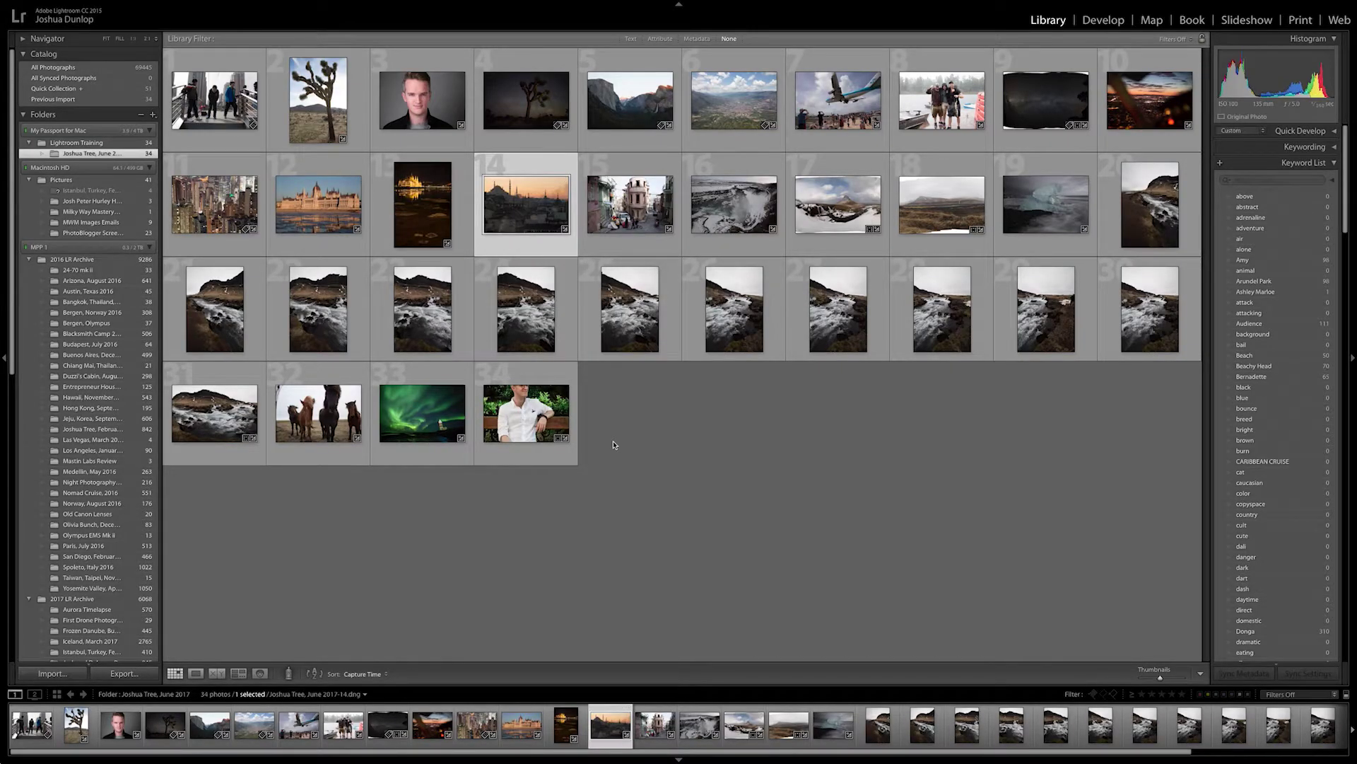
key("d")
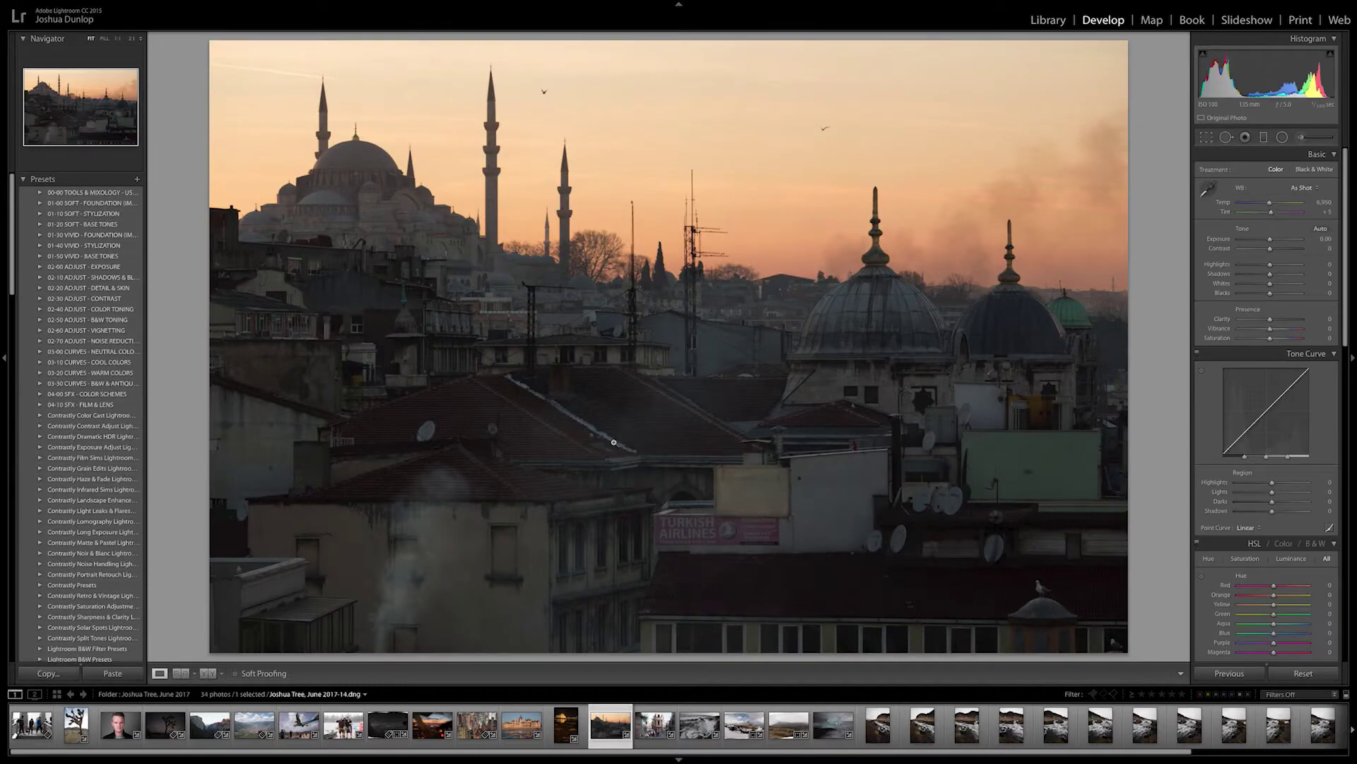
key("g")
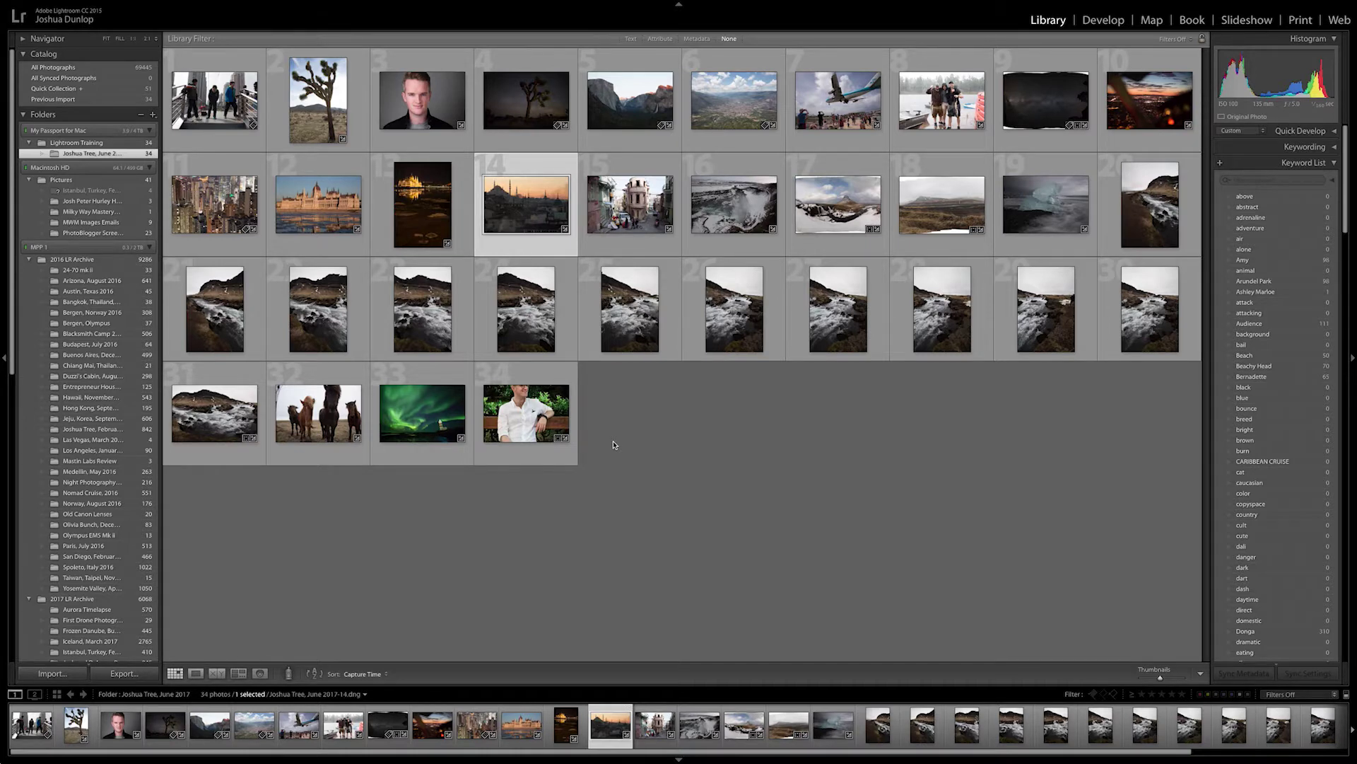
key("d")
key("g")
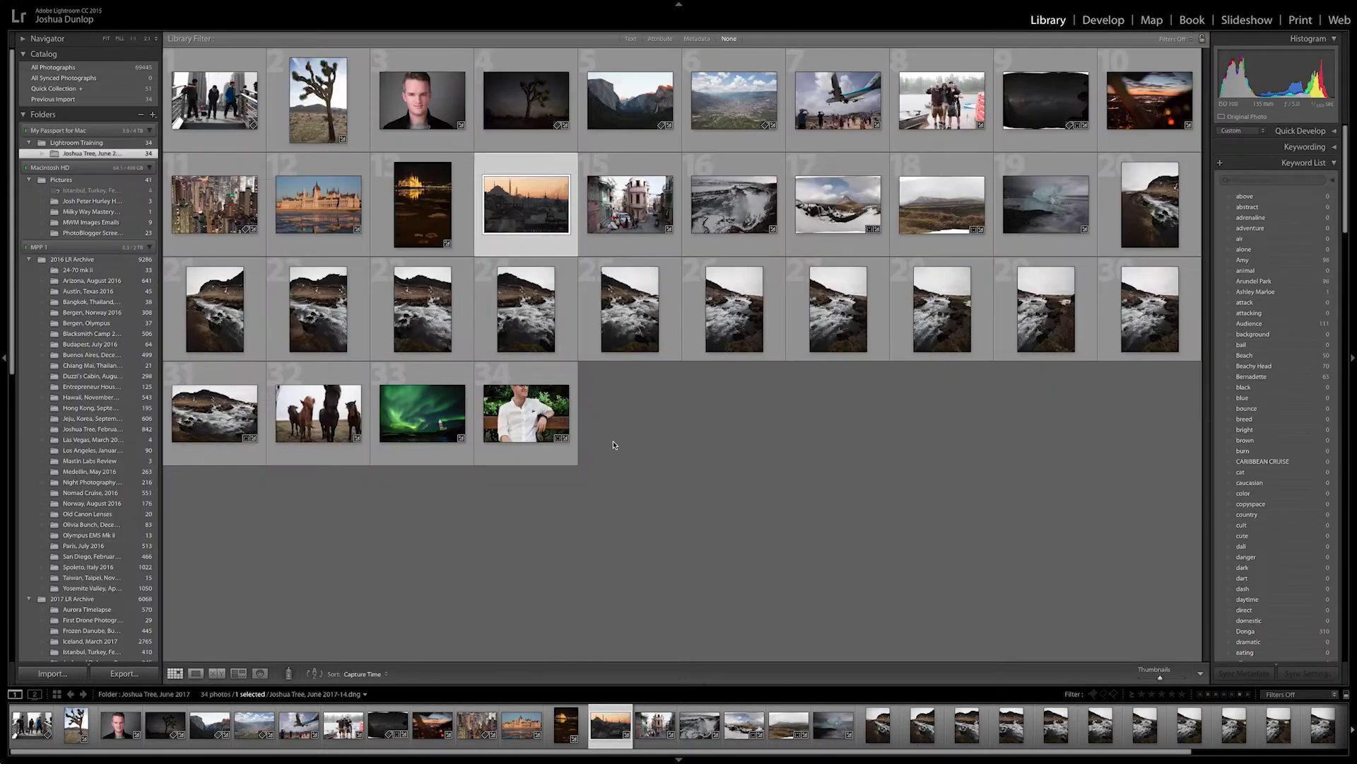
Clear the selection, toggle D and G, then load the waterfall in Develop and return to Library.
left_click(600, 402)
key("d")
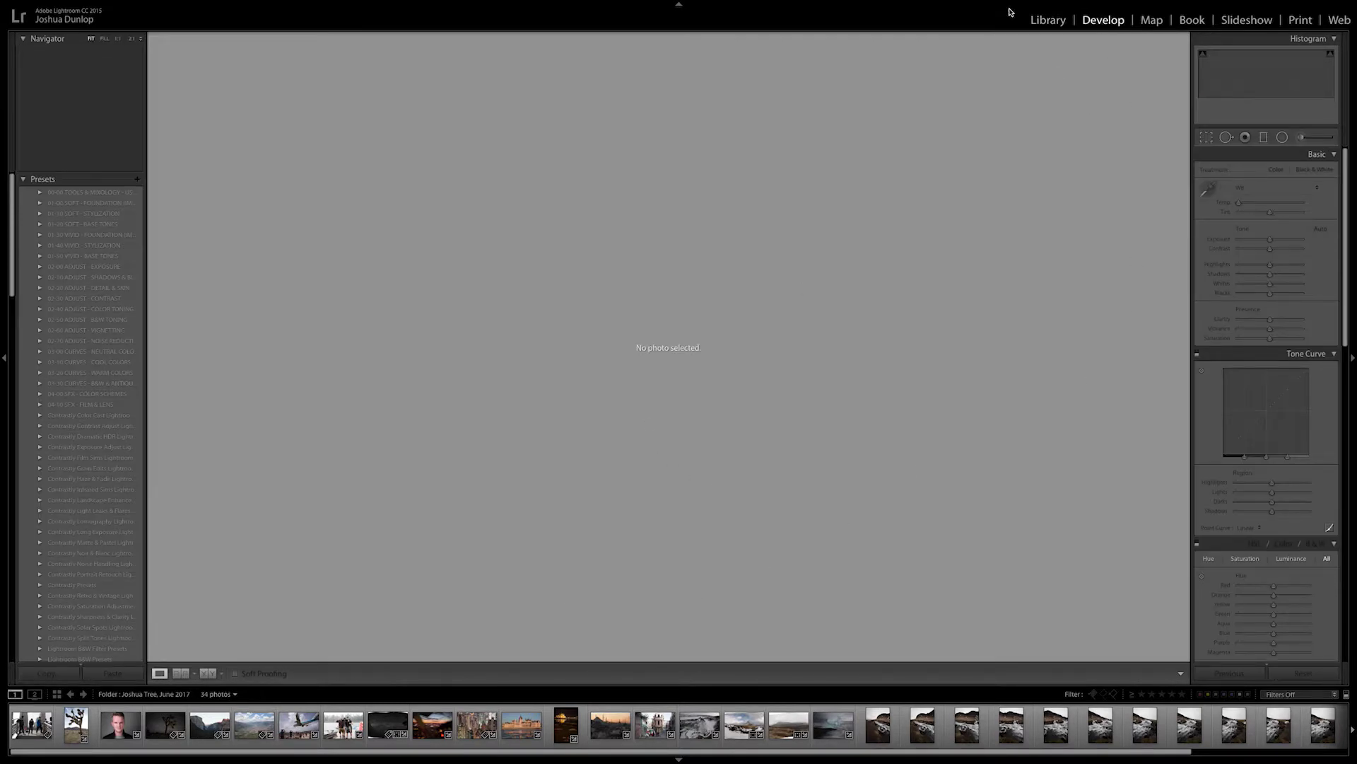
key("g")
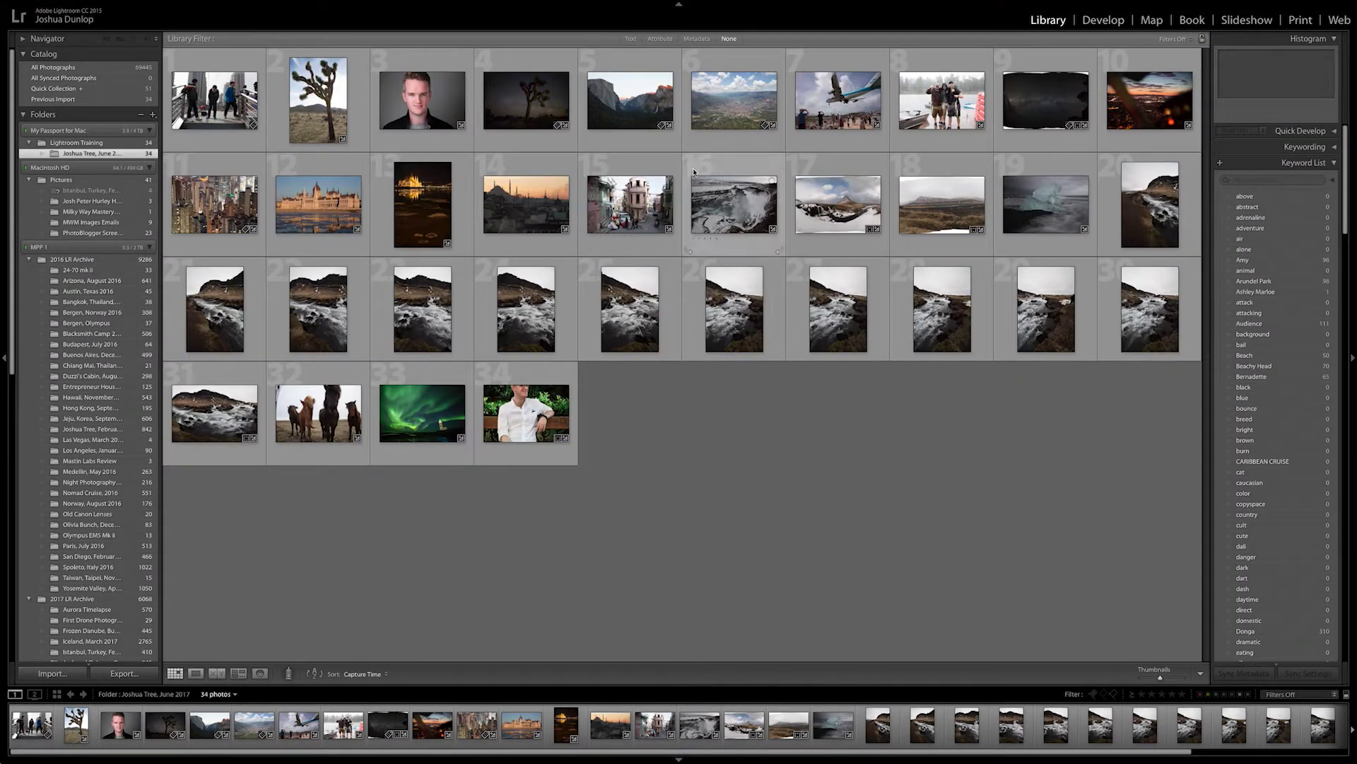
left_click(1108, 21)
left_click(710, 719)
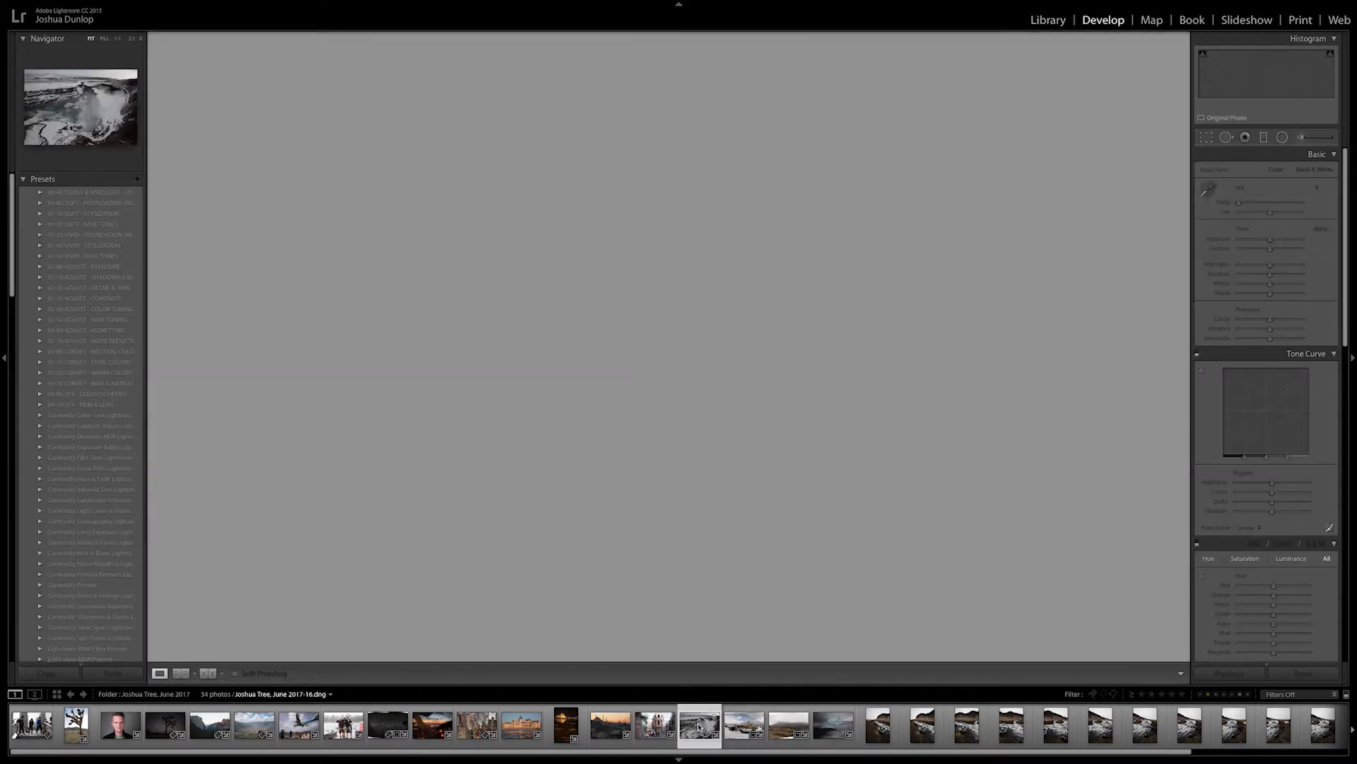
key("g")
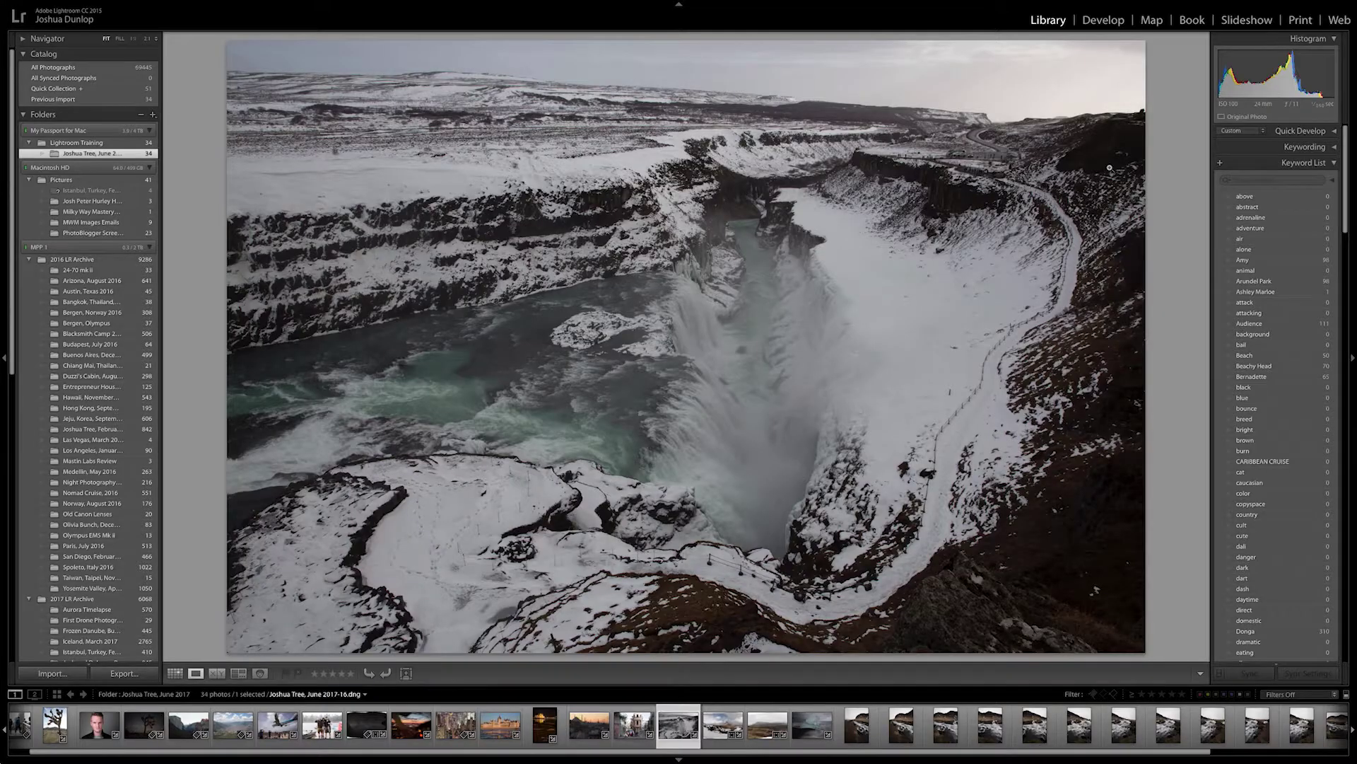
Cycle the Loupe info overlay with I through filename/date and exposure/lens details, back to filename.
key("i")
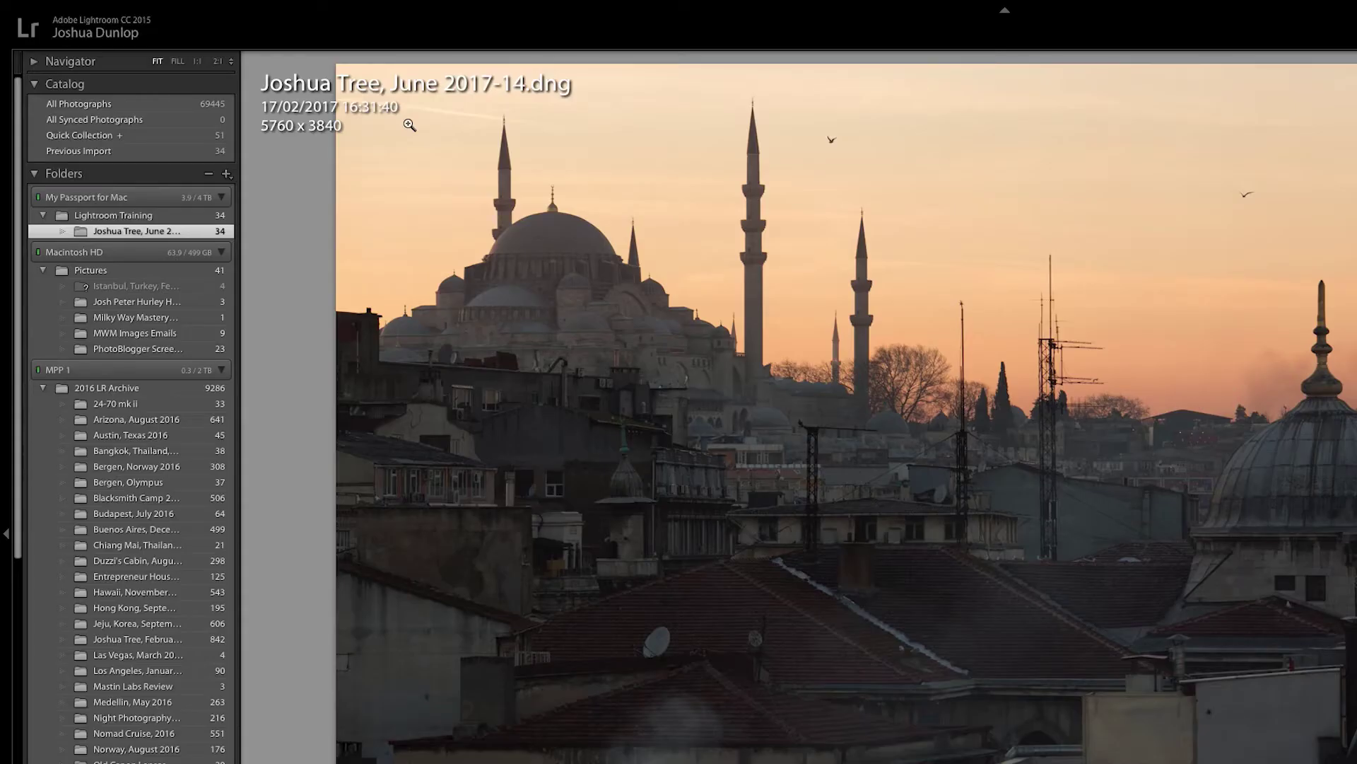
key("i")
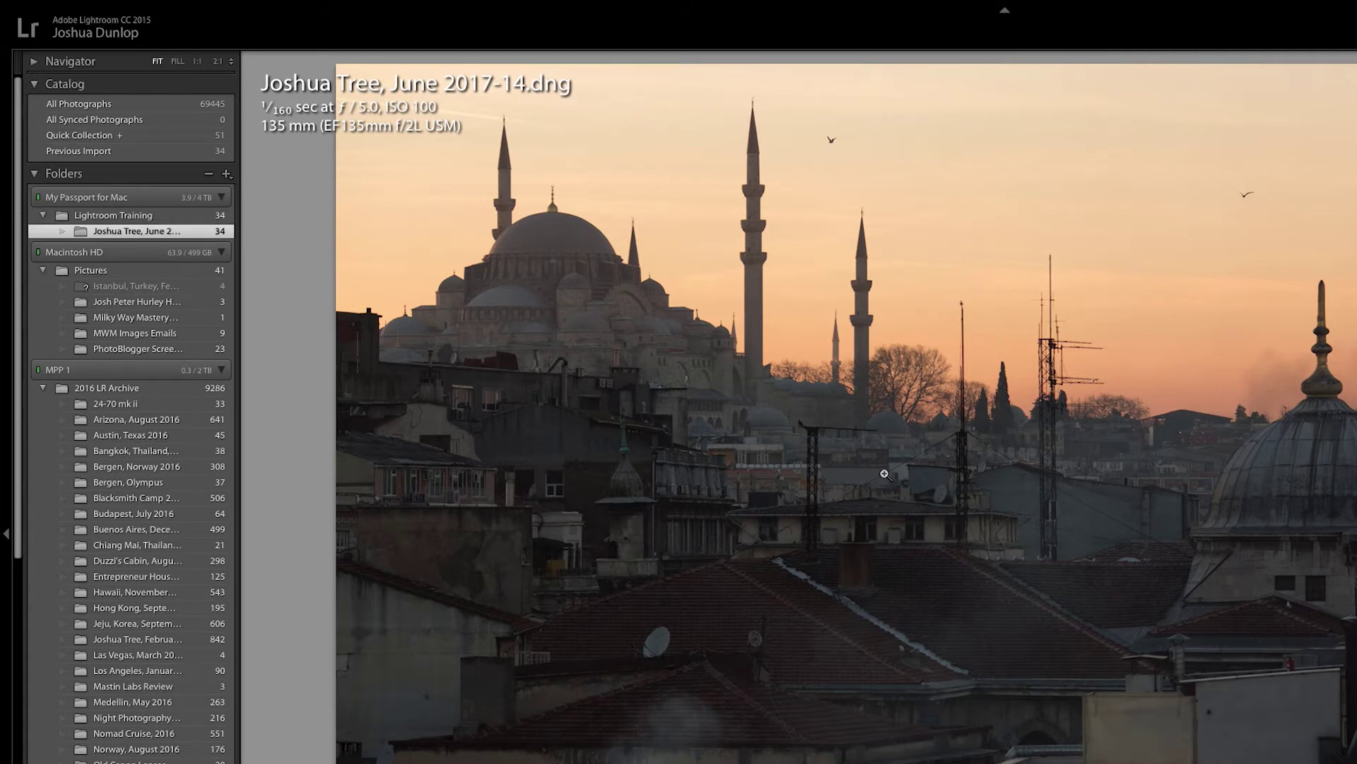
key("i")
key("i")
key("i")
key("i")
key("i")
key("i")
key("i")
key("i")
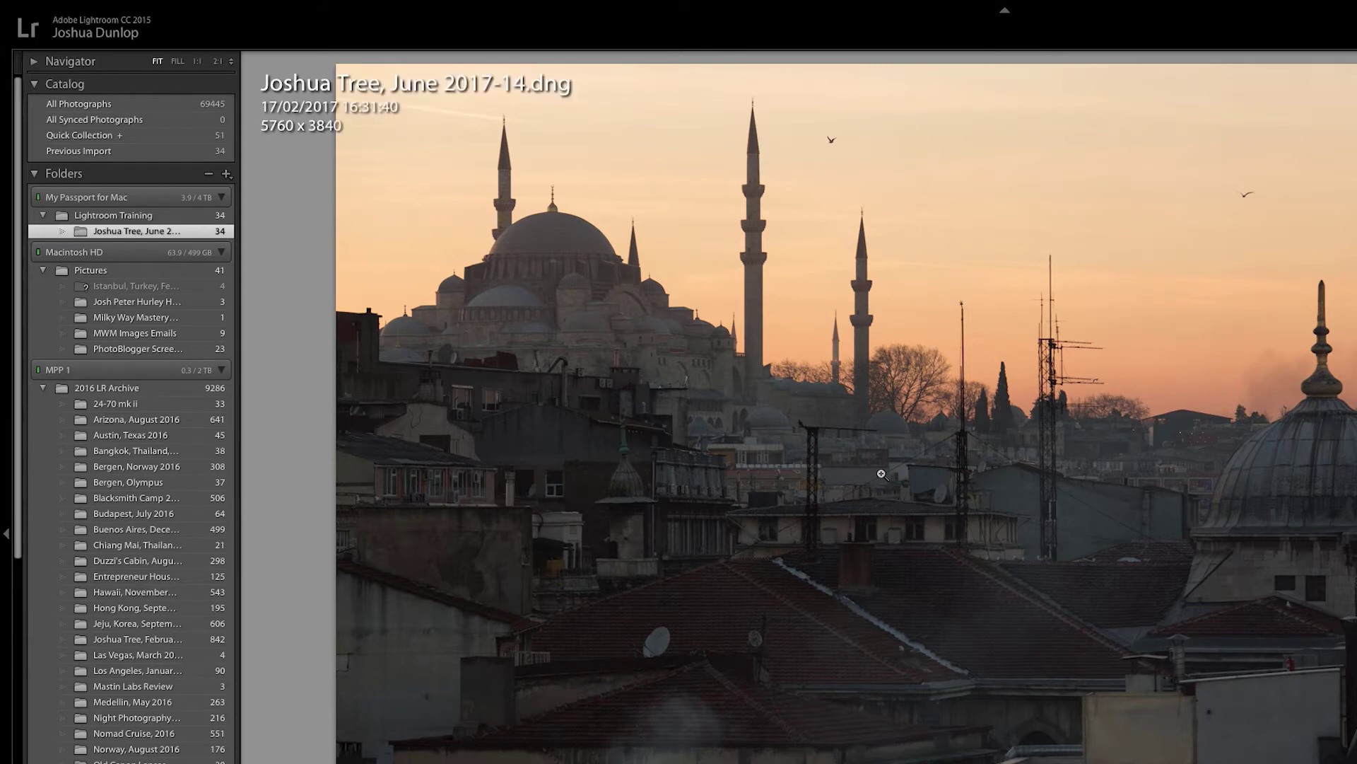
key("i")
key("i")
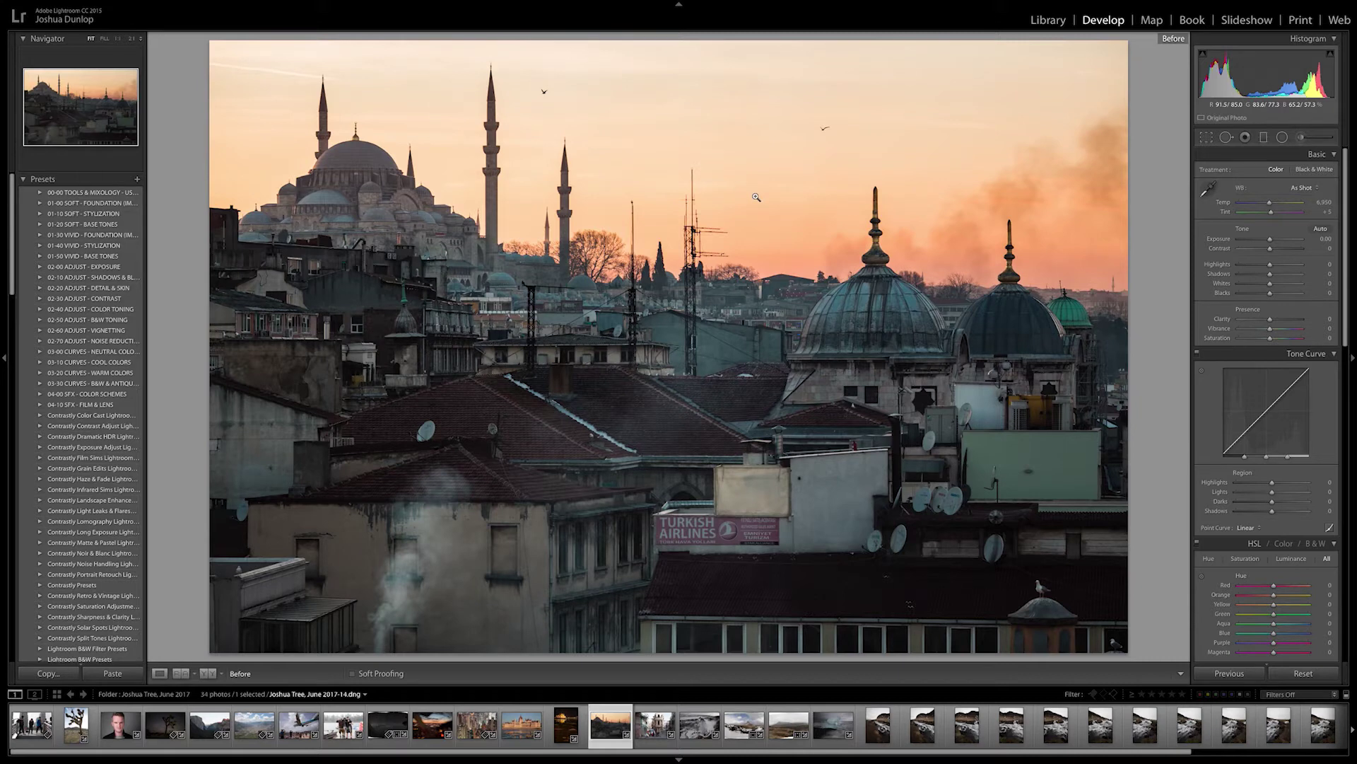
key("y")
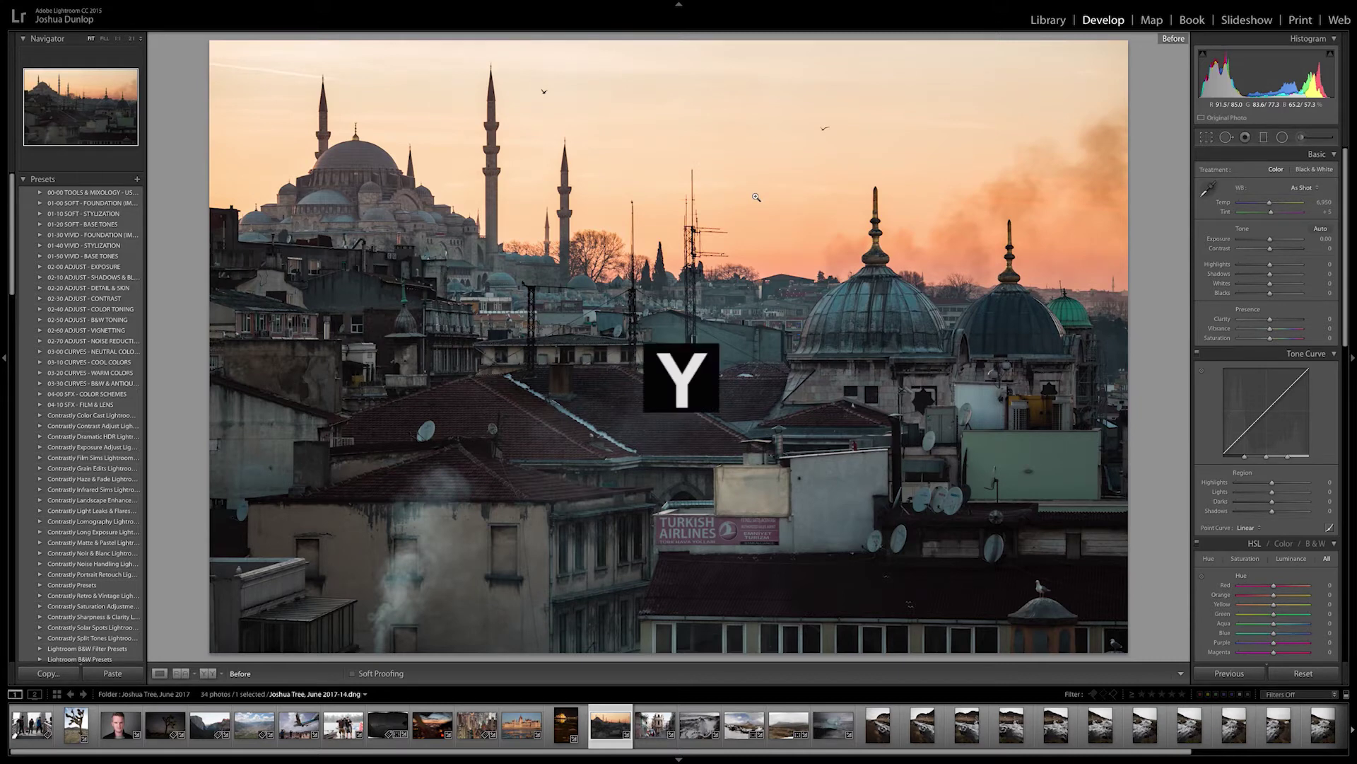
key("y")
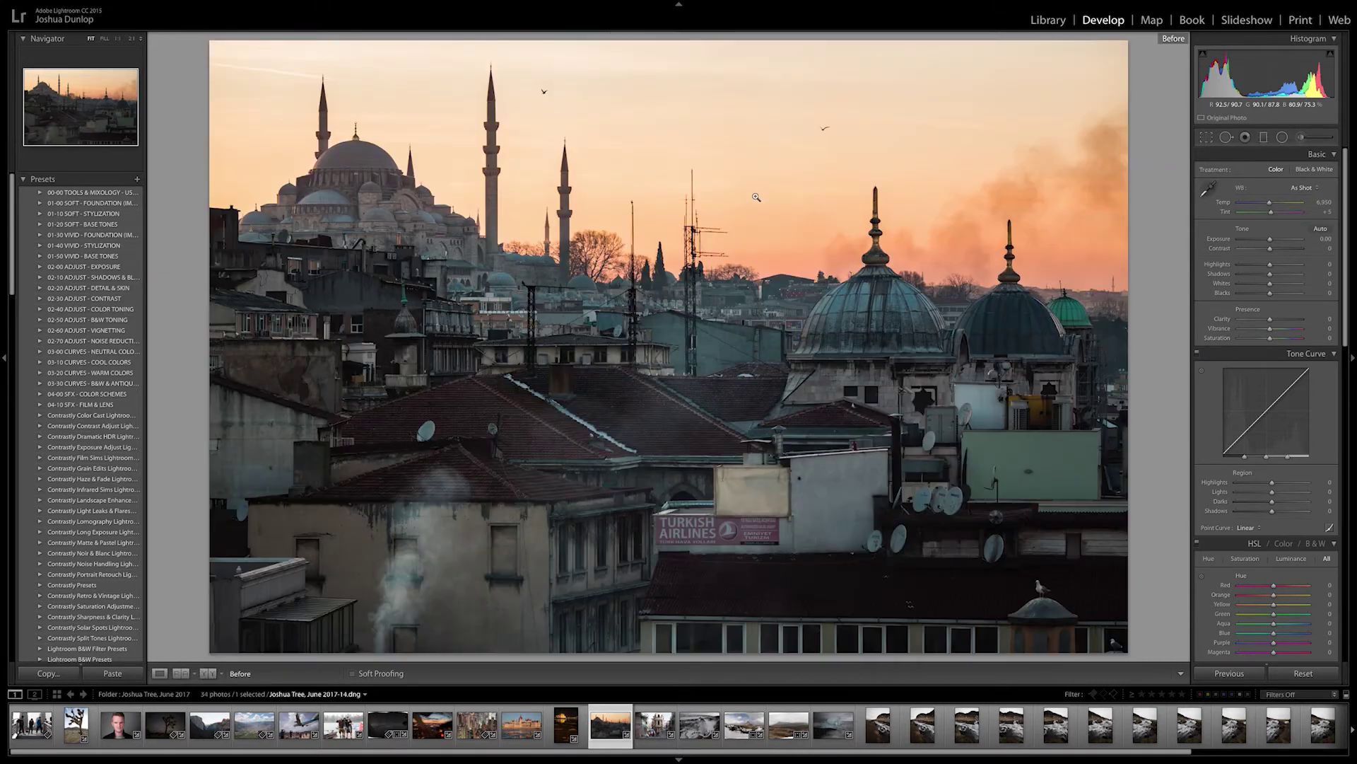
key("y")
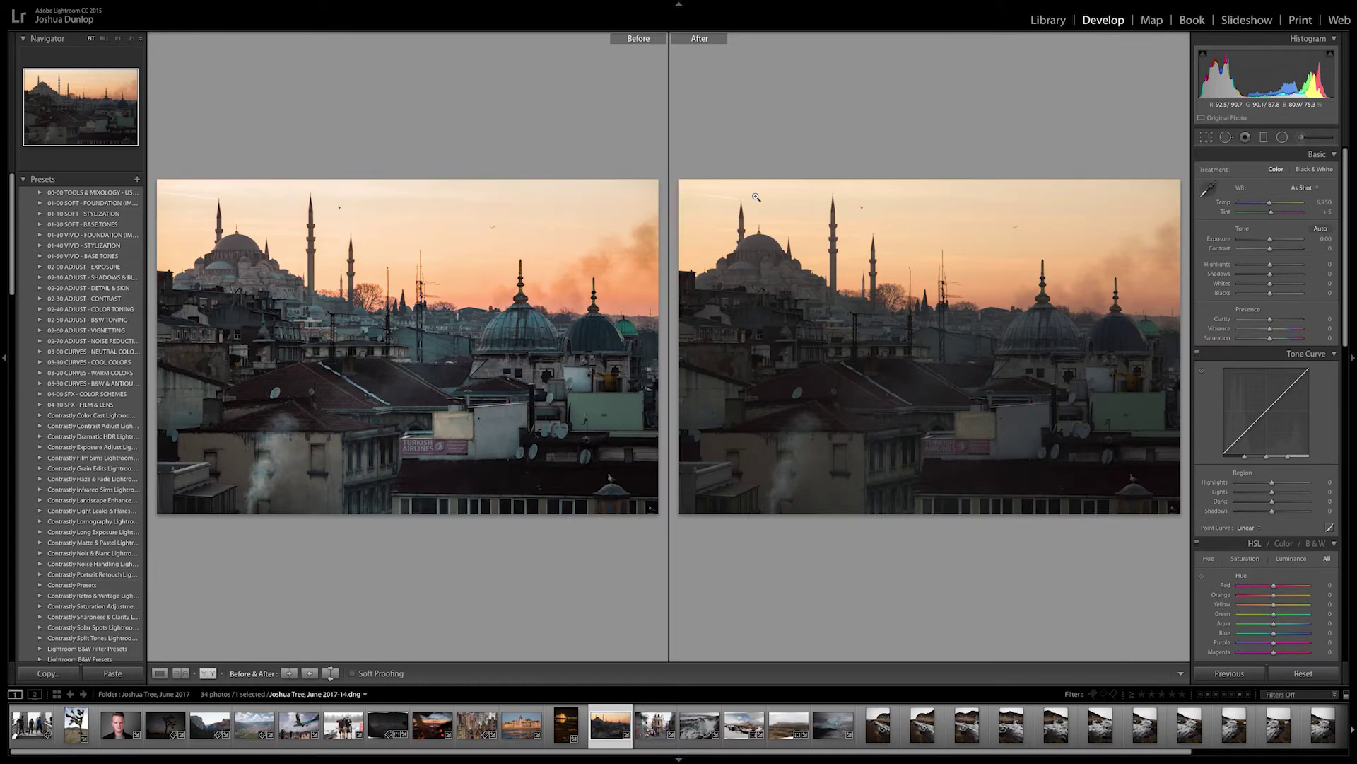
key("y")
key("backslash")
key("backslash")
key("backslash")
key("backslash")
key("backslash")
key("backslash")
key("backslash")
key("backslash")
key("backslash")
key("backslash")
key("backslash")
key("backslash")
Show Before/After with Y, toggle 1:1 zoom with Z and Space, then preview full-screen with F.
key("y")
key("y")
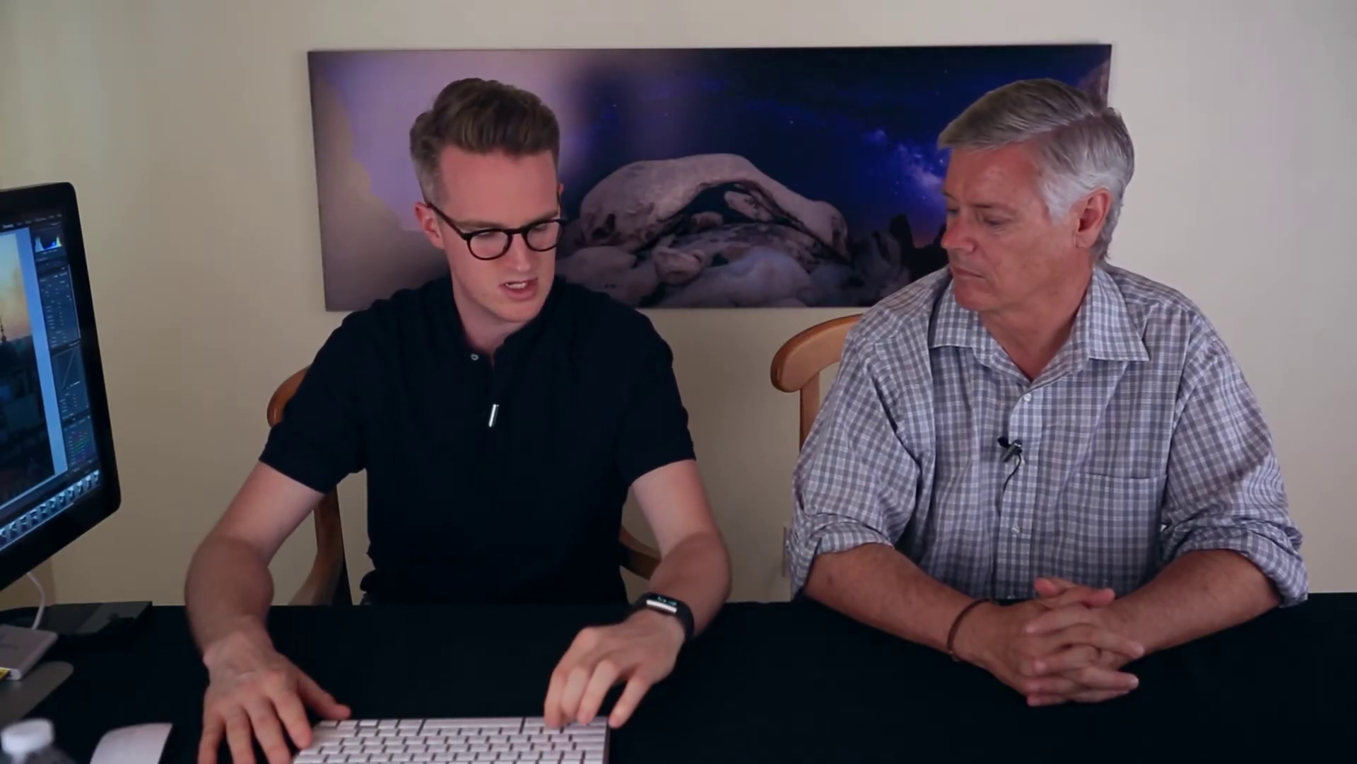
key("z")
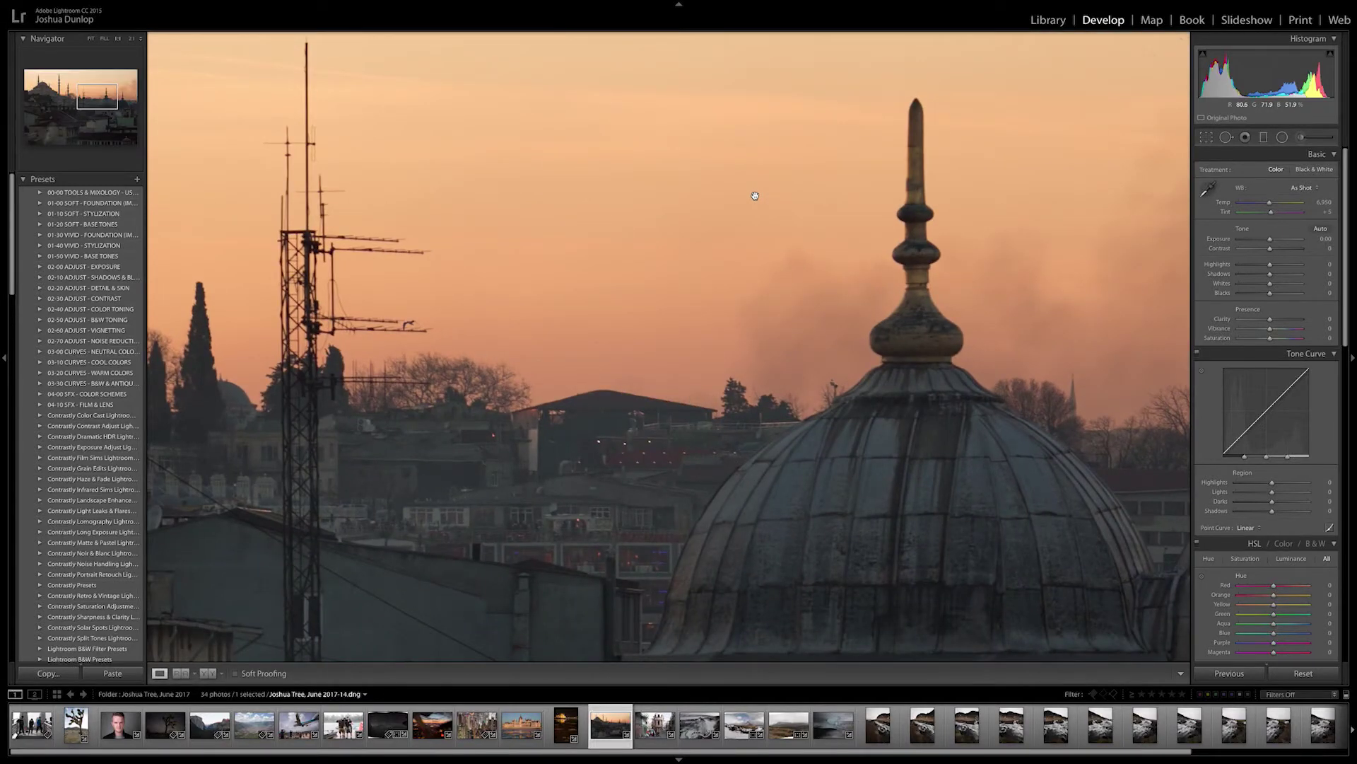
key("z")
key("z")
key("space")
key("space")
key("space")
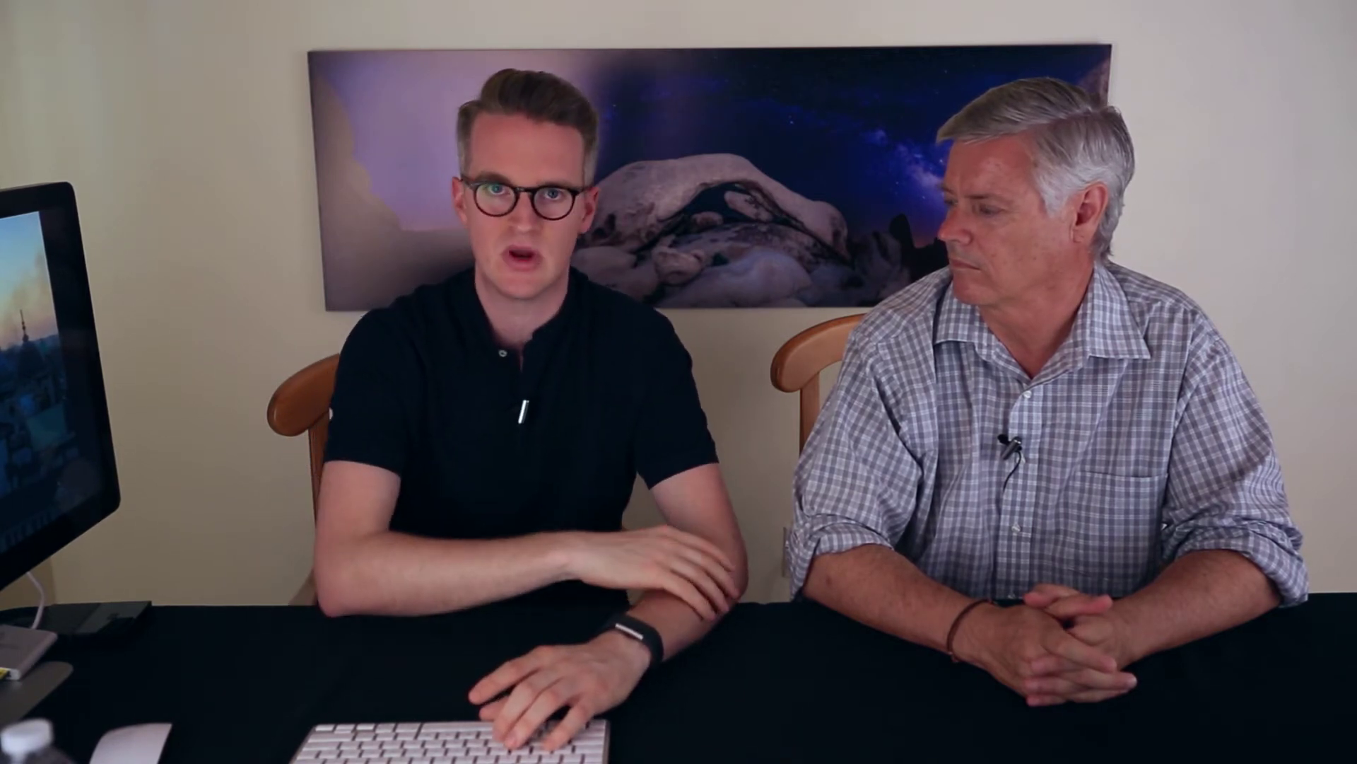
key("f")
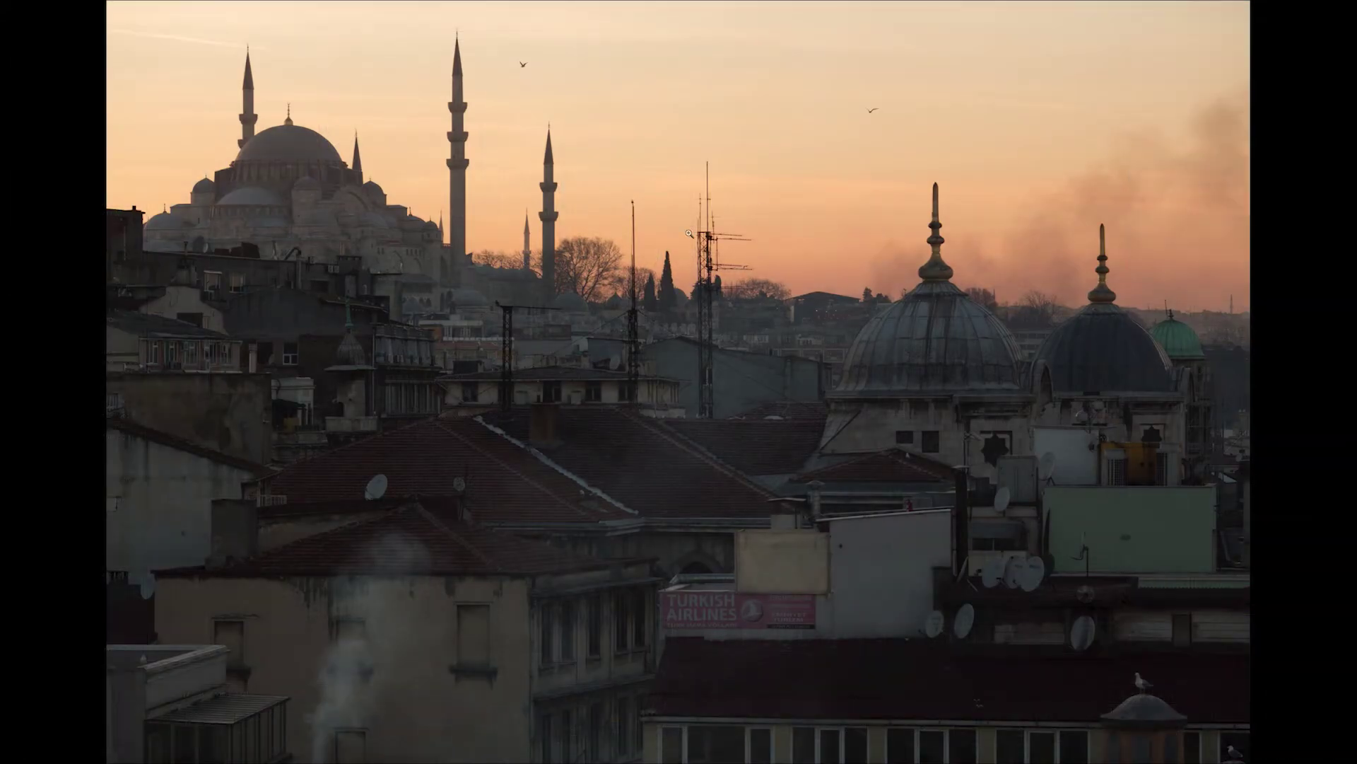
Zoom in on the minarets, pan across them, fit back, then show shortcuts with Cmd+/.
left_click(619, 171)
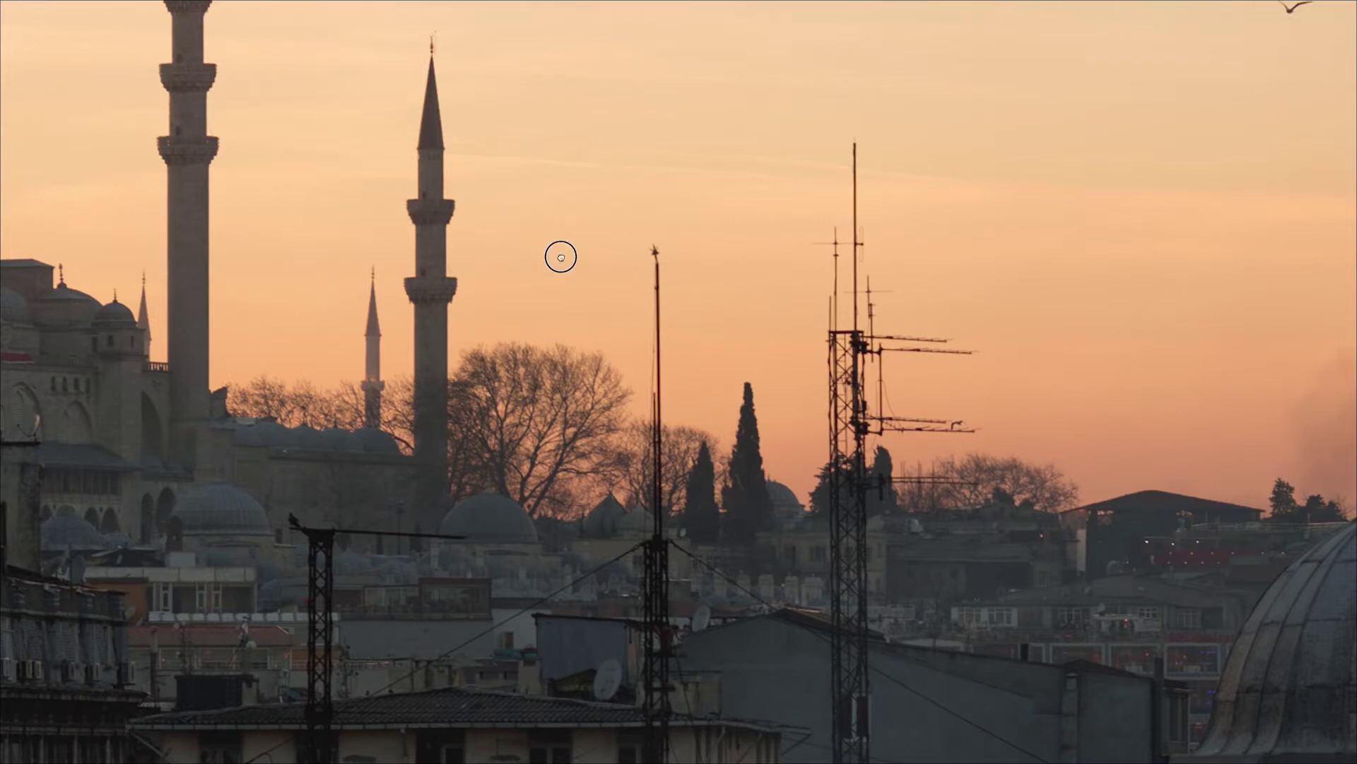
left_click_drag(563, 260, 639, 307)
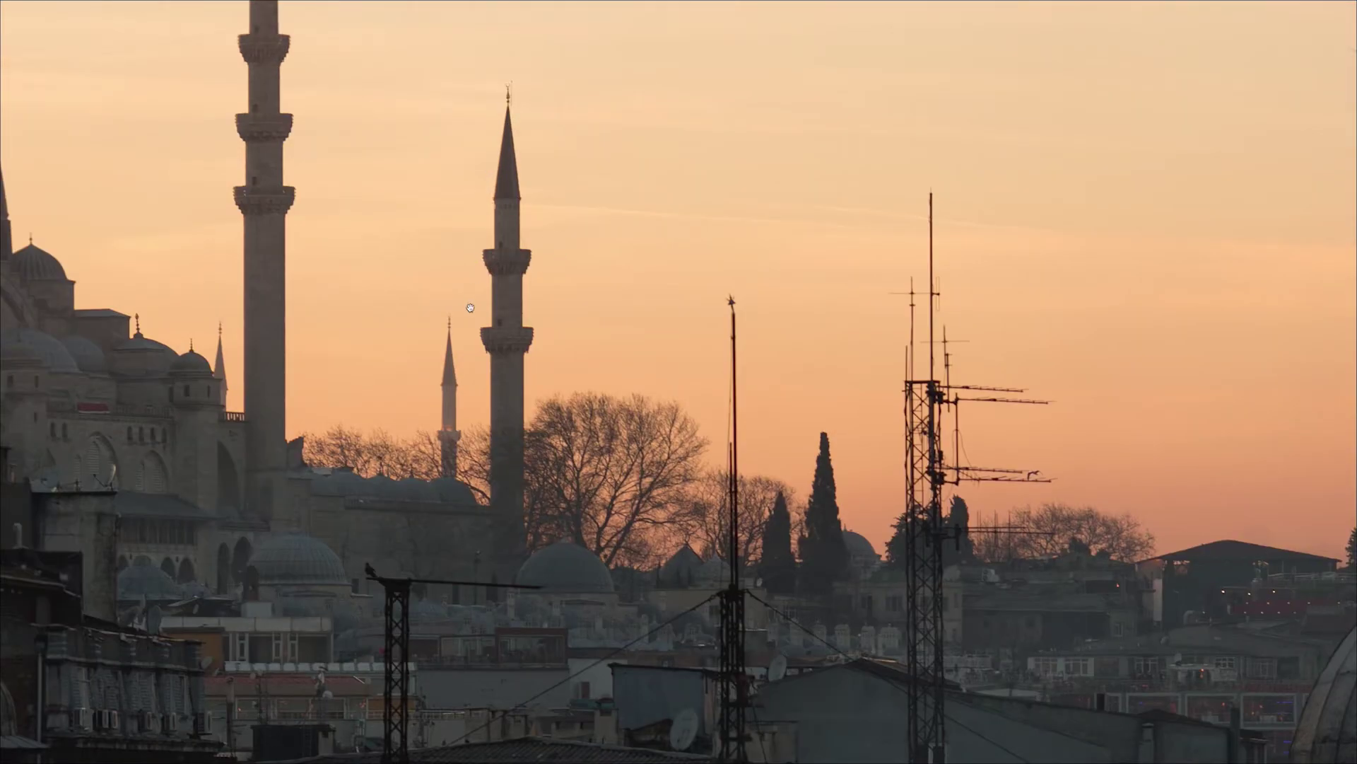
left_click(779, 423)
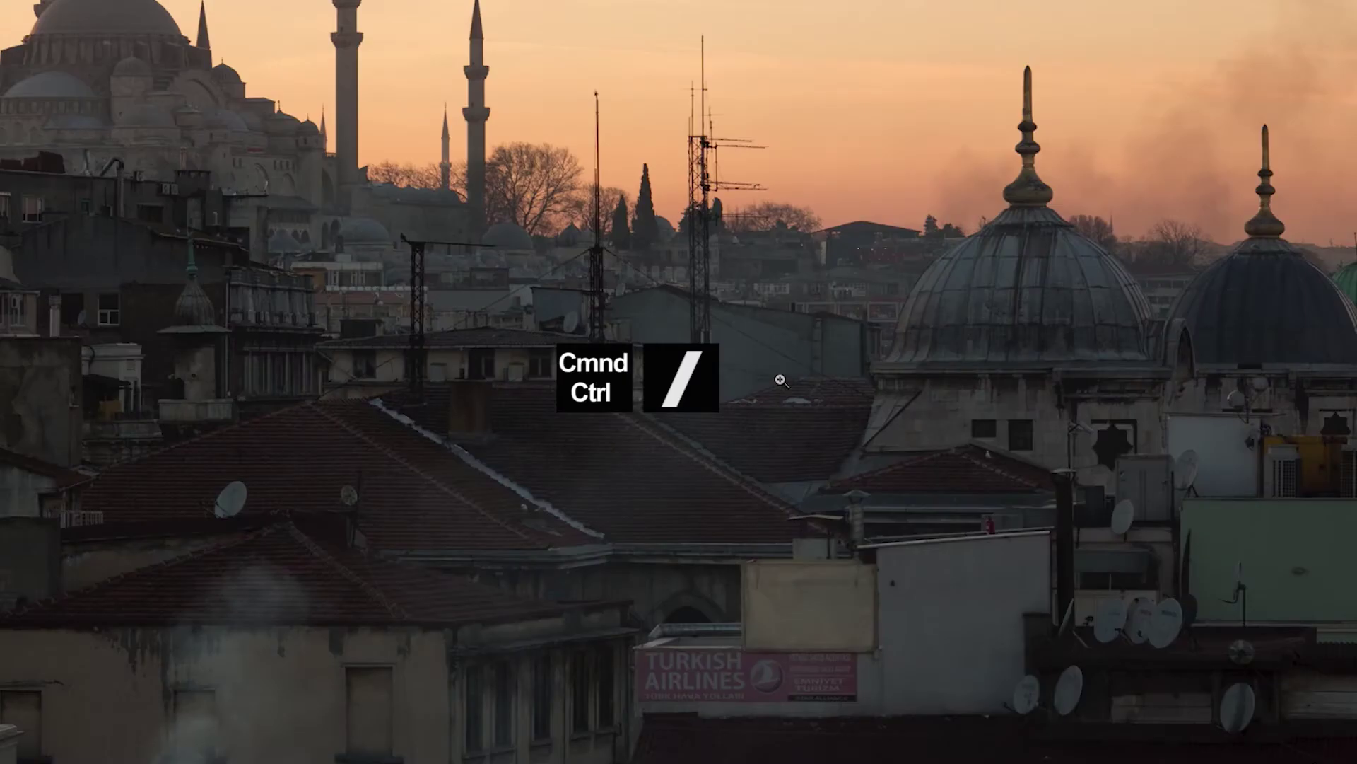
key("super+slash")
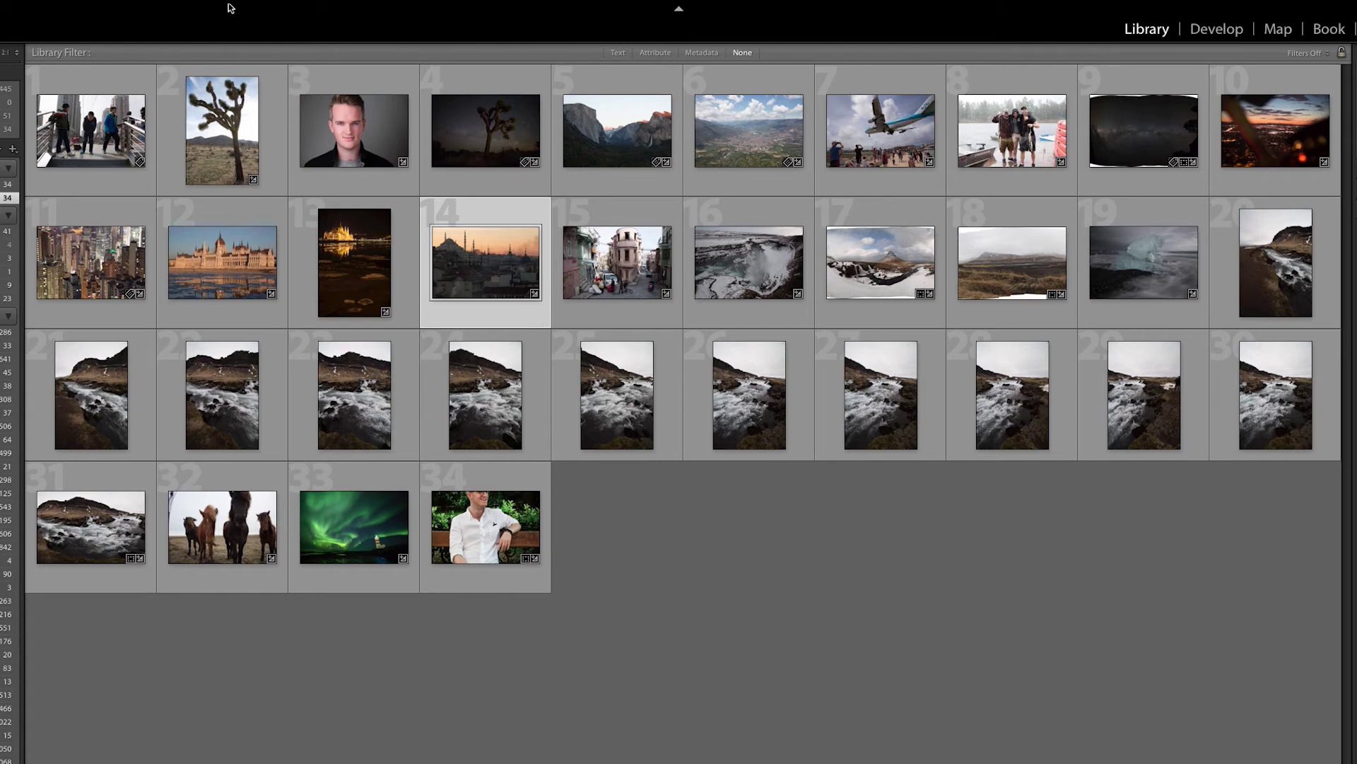
Open the Window menu in the macOS menu bar.
left_click(155, 11)
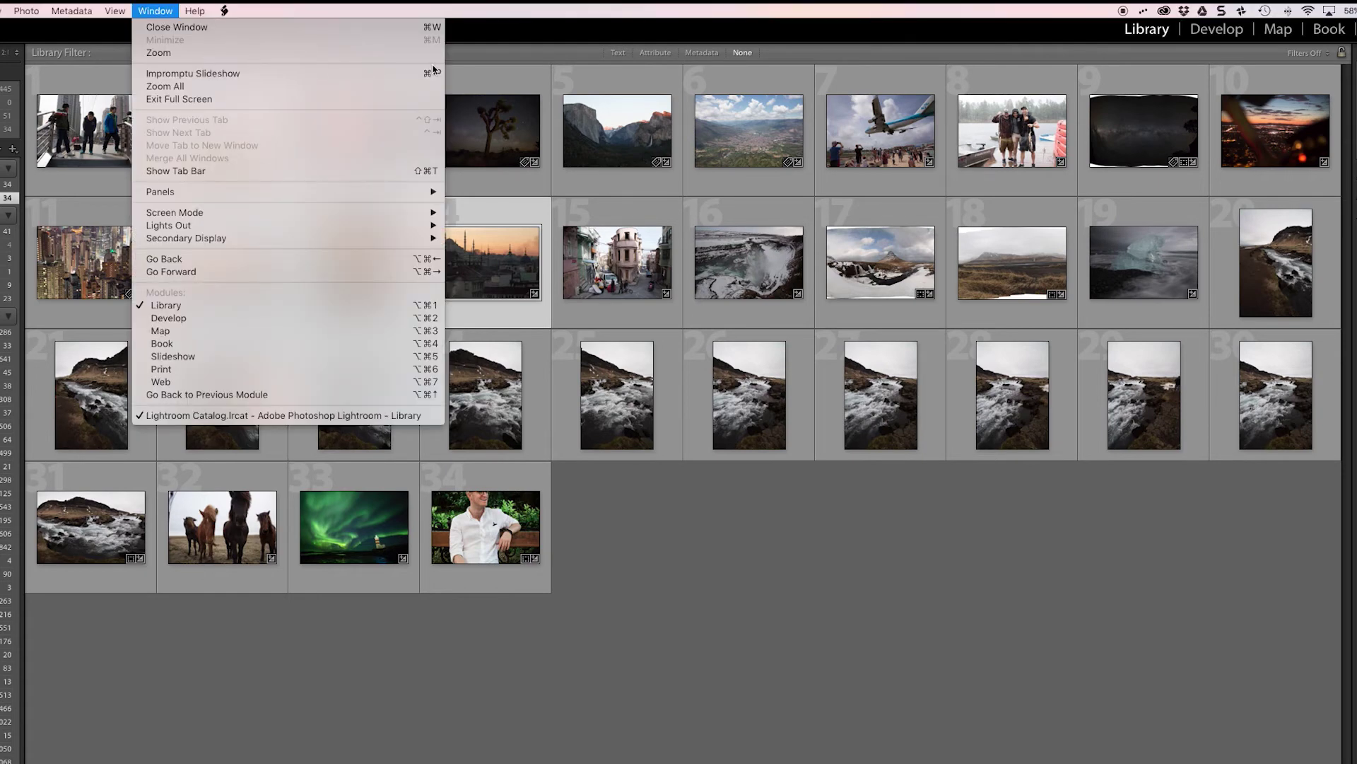